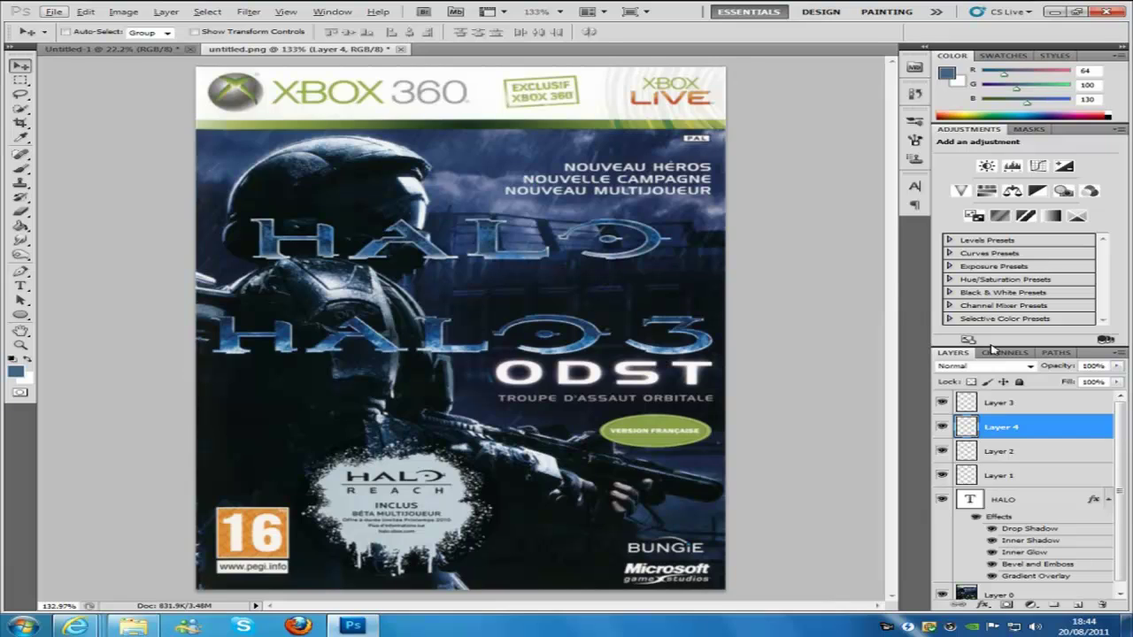
- Open the HALO text layer's Layer Style and show its Gradient Overlay settings (Linear, 90°, 100% scale)
left_click(20, 288)
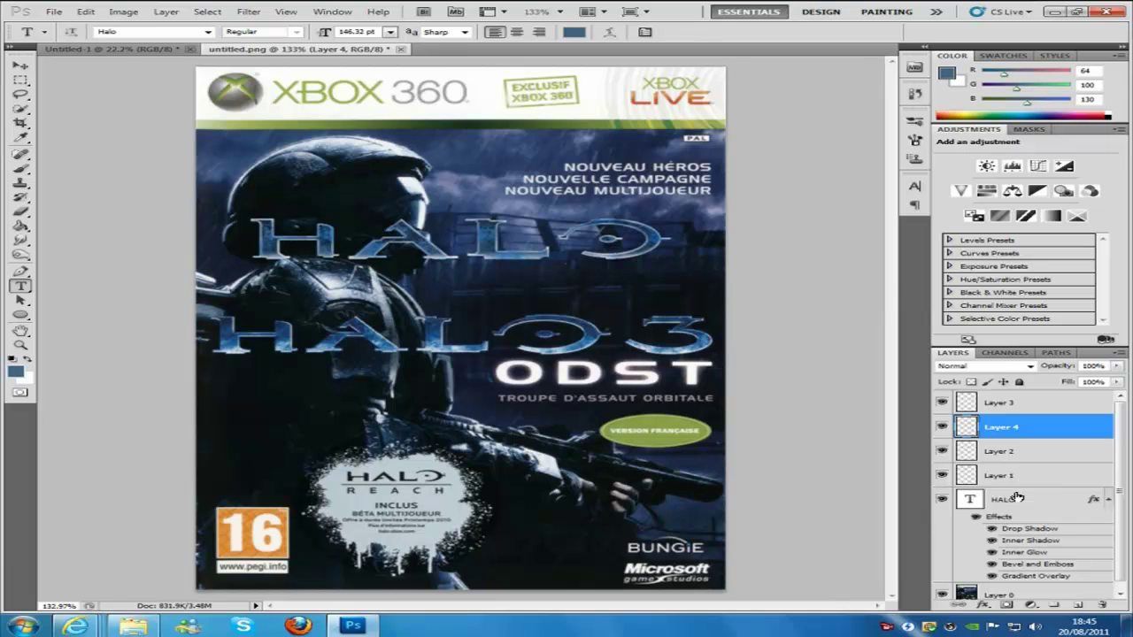
double_click(1016, 499)
left_click_drag(747, 402, 676, 123)
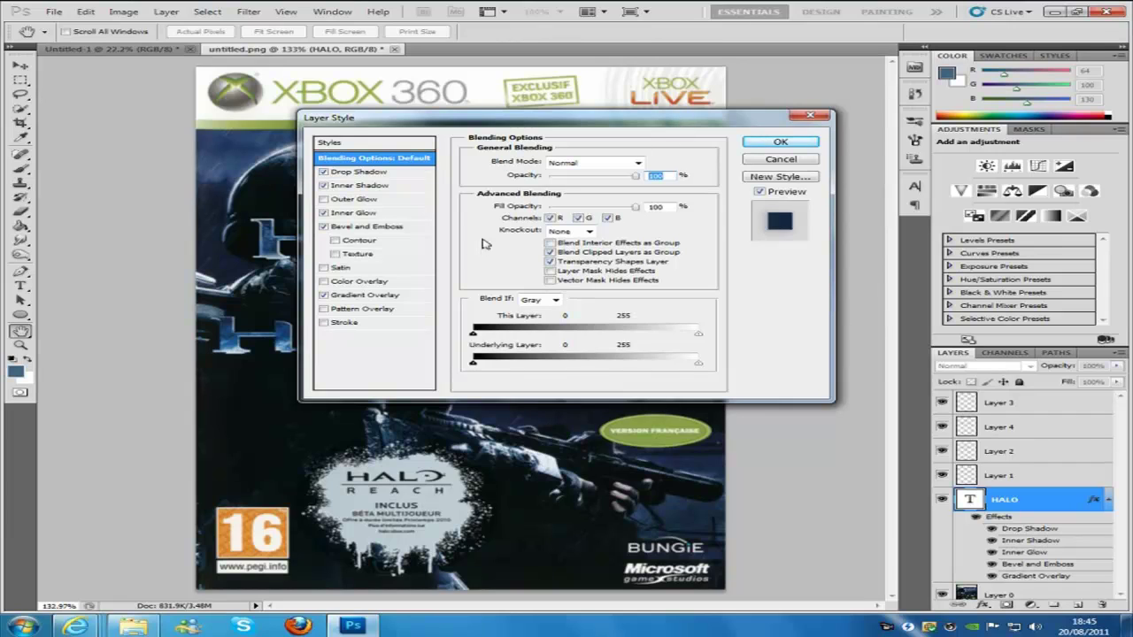
left_click(376, 296)
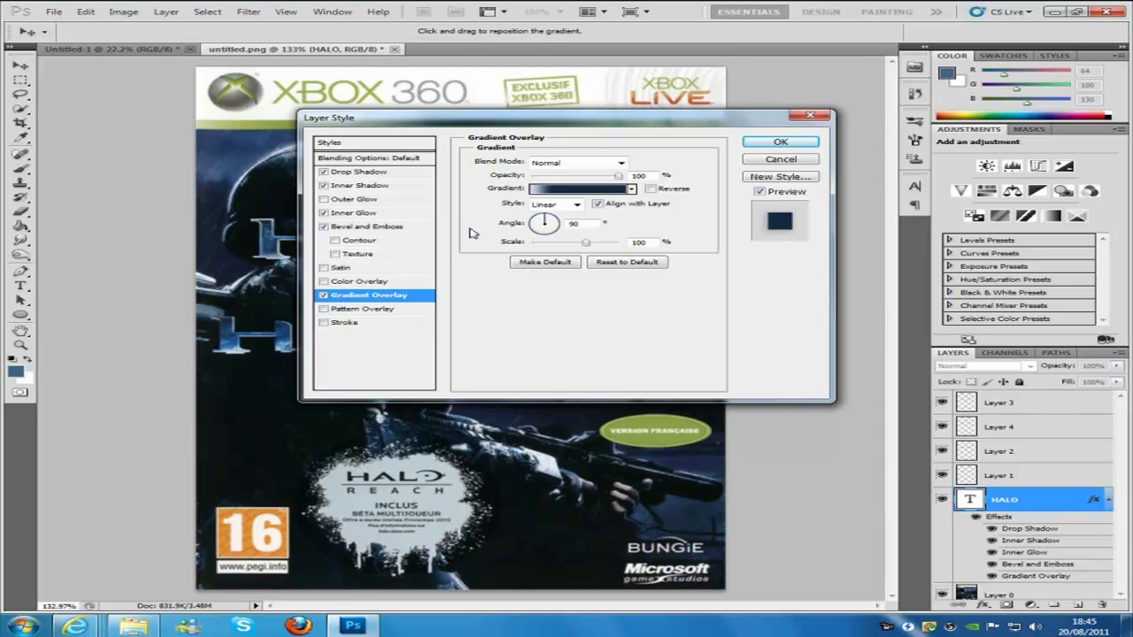
- In the Gradient Editor, set the left stop to d3e2f5 and the 57% stop to 14283e
left_click(595, 191)
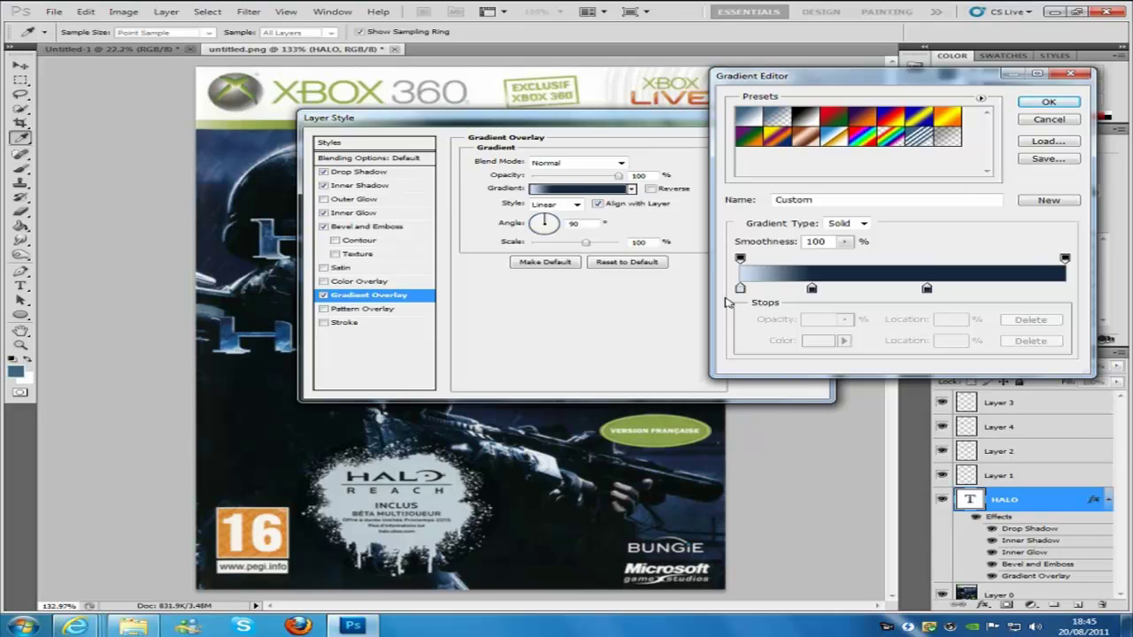
left_click(740, 289)
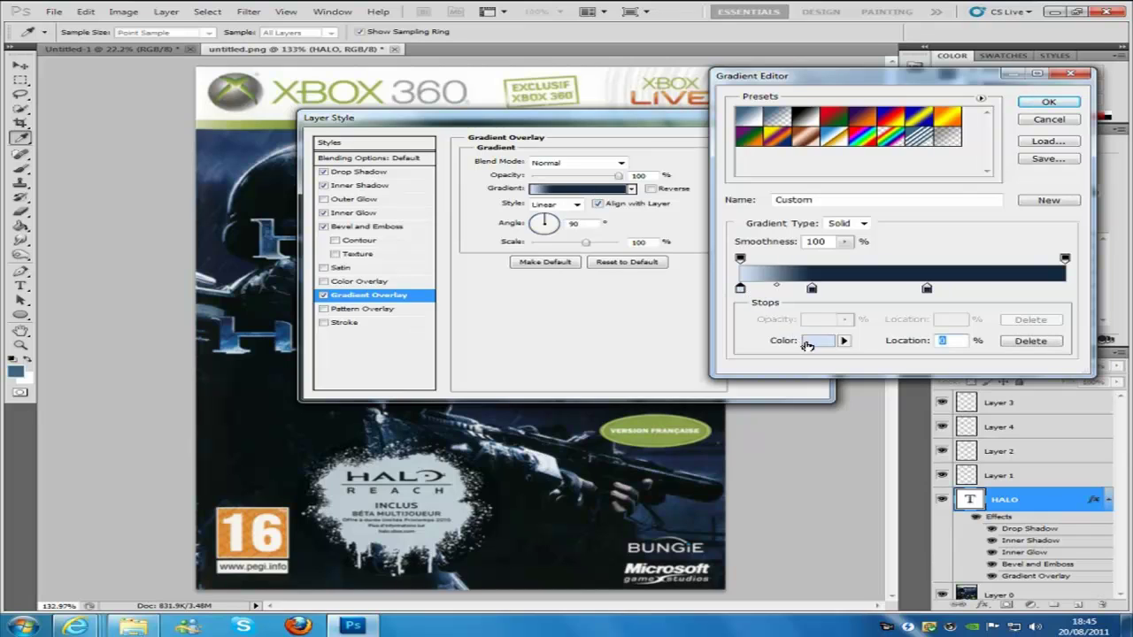
left_click(807, 340)
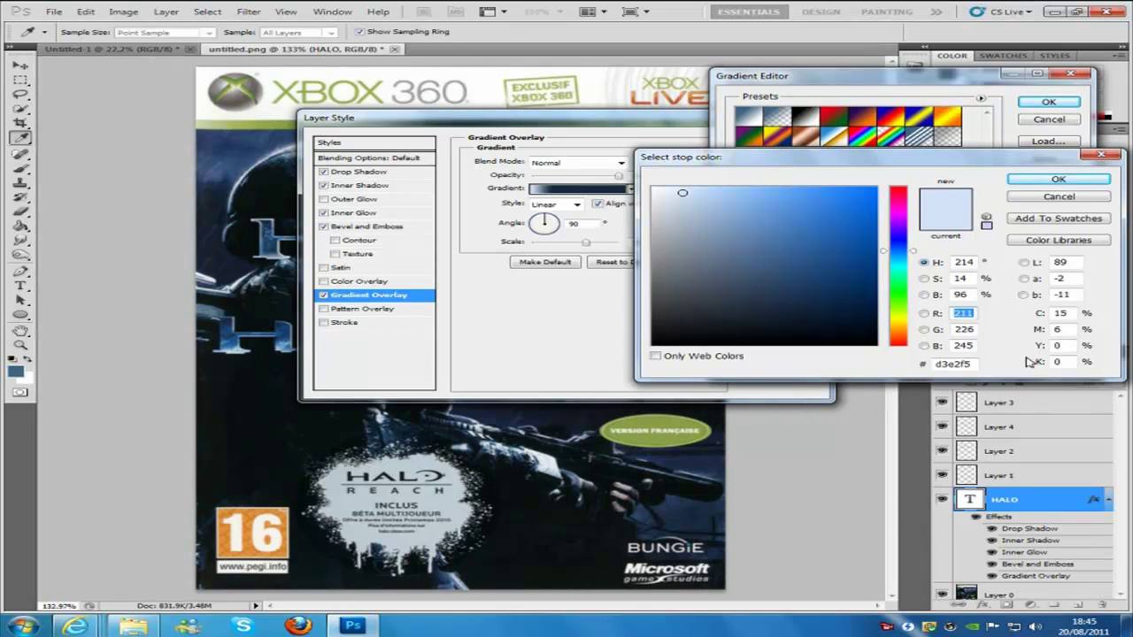
left_click(1042, 183)
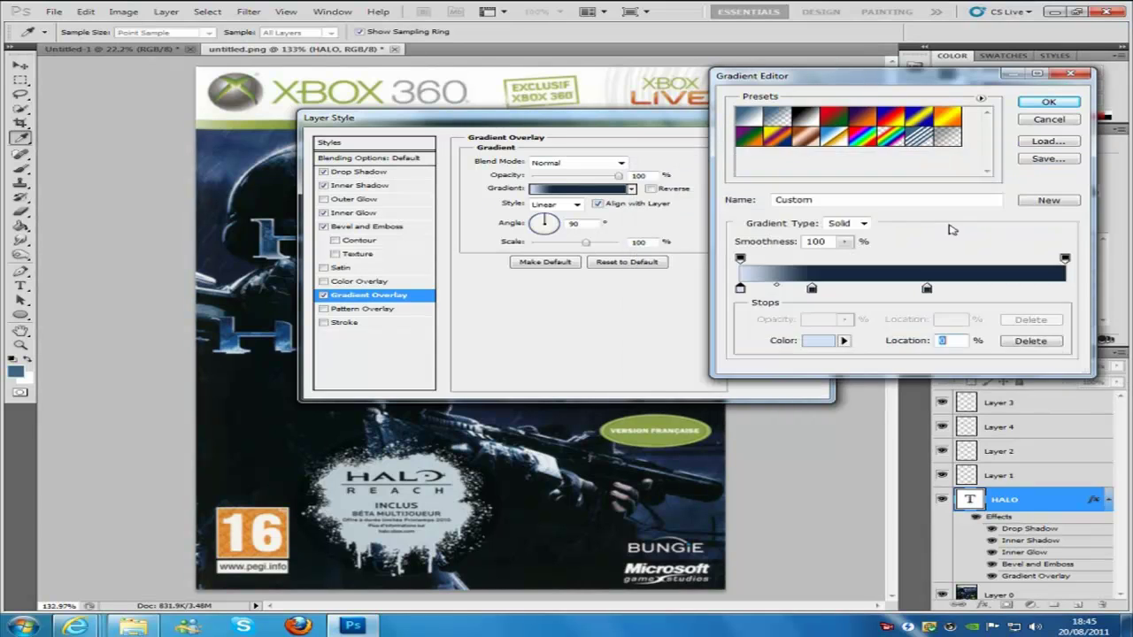
left_click(928, 290)
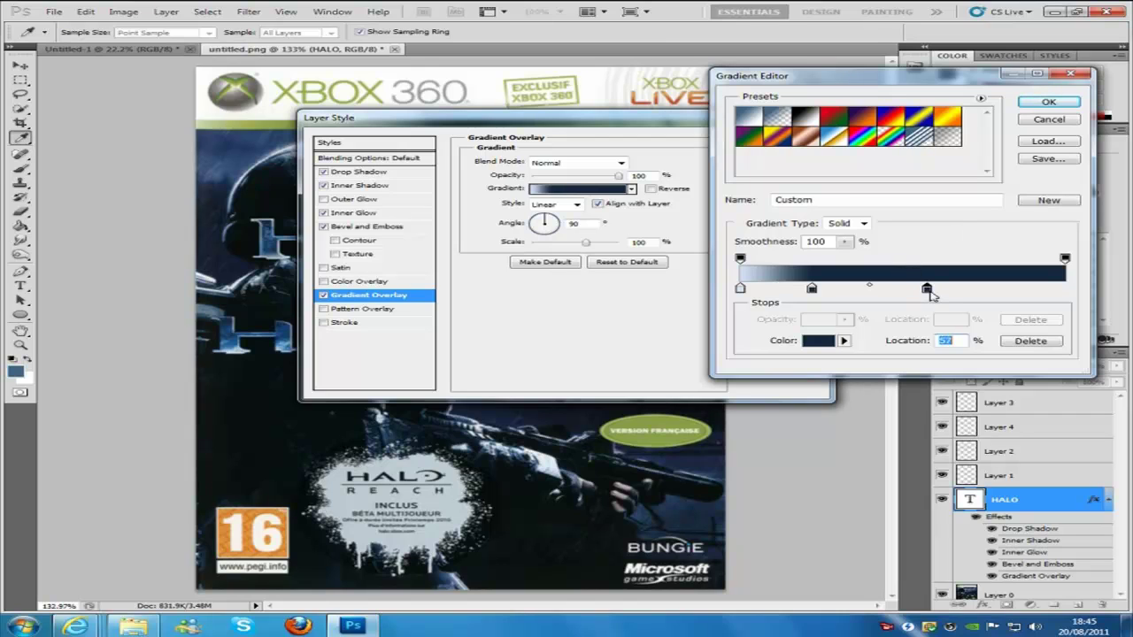
left_click(807, 342)
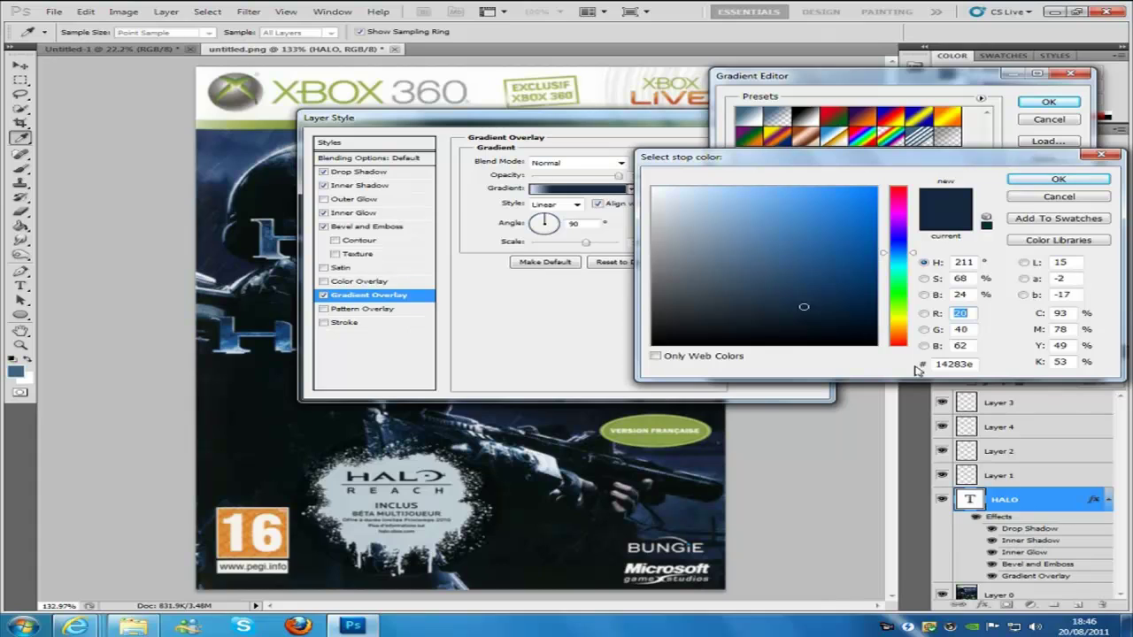
left_click(1059, 179)
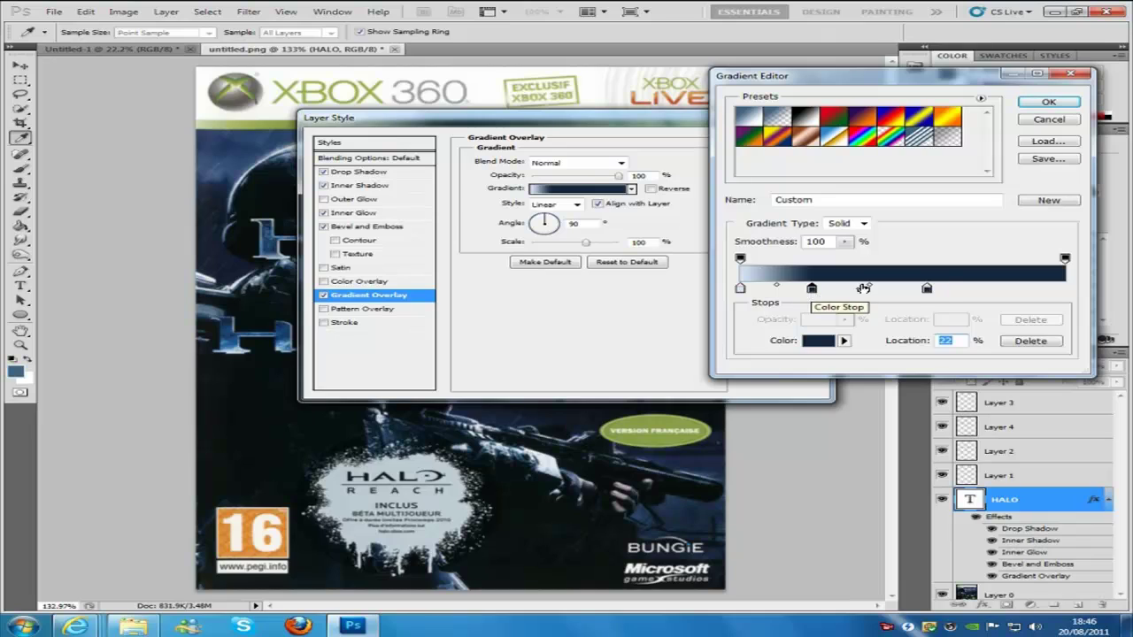
left_click(927, 289)
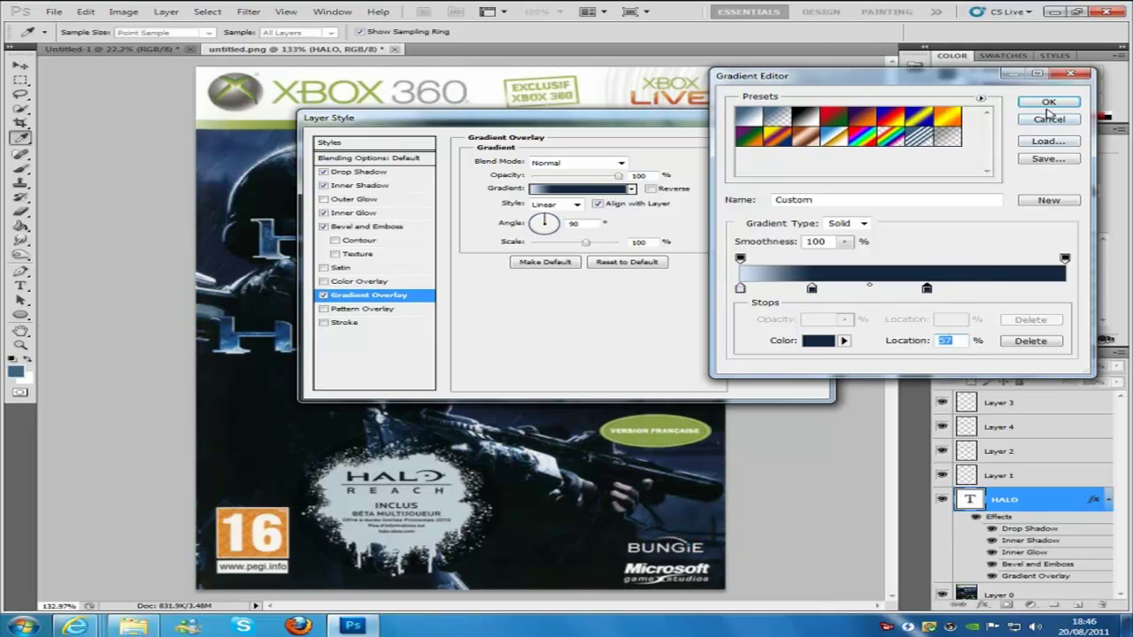
left_click(1050, 101)
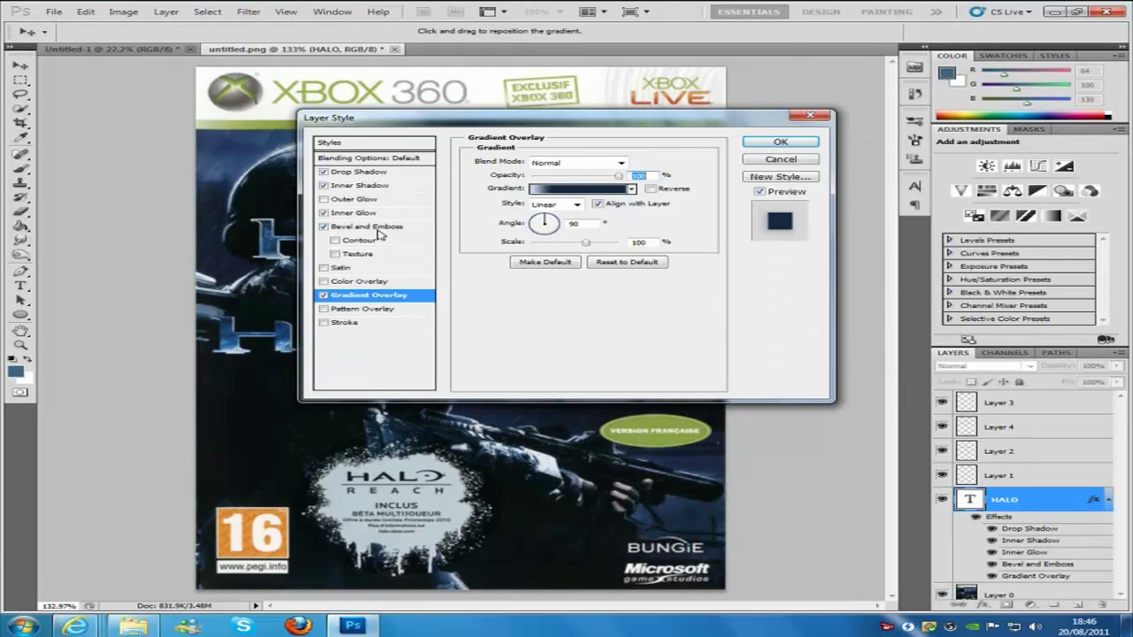
- Under Bevel and Emboss, set the highlight colour to daecfa and the shadow colour to 5884ab
left_click(382, 229)
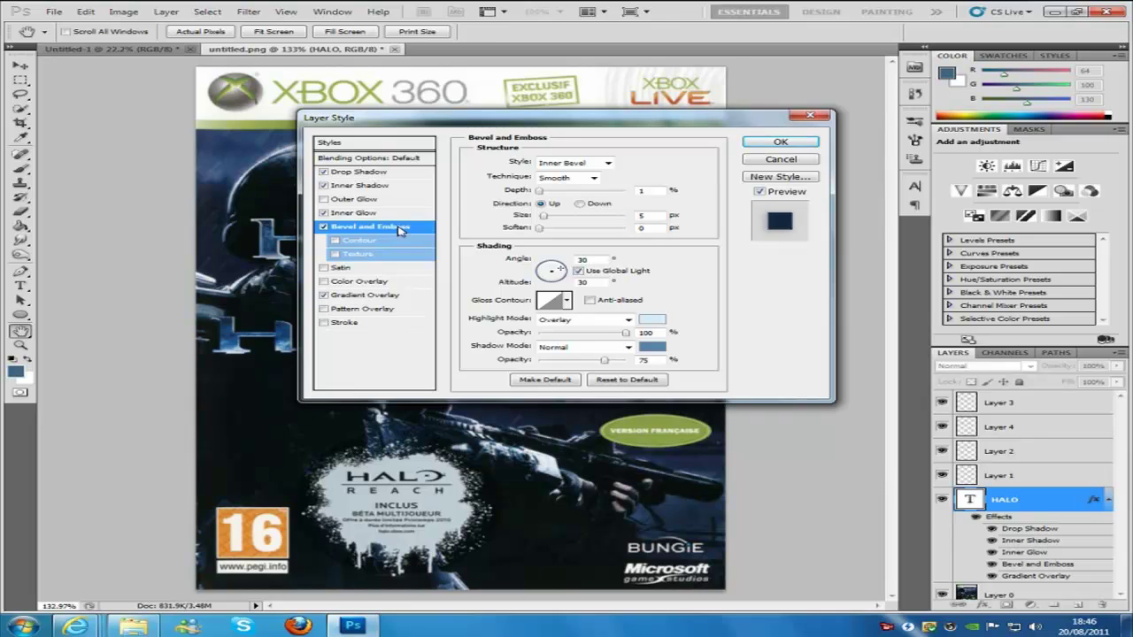
left_click(398, 230)
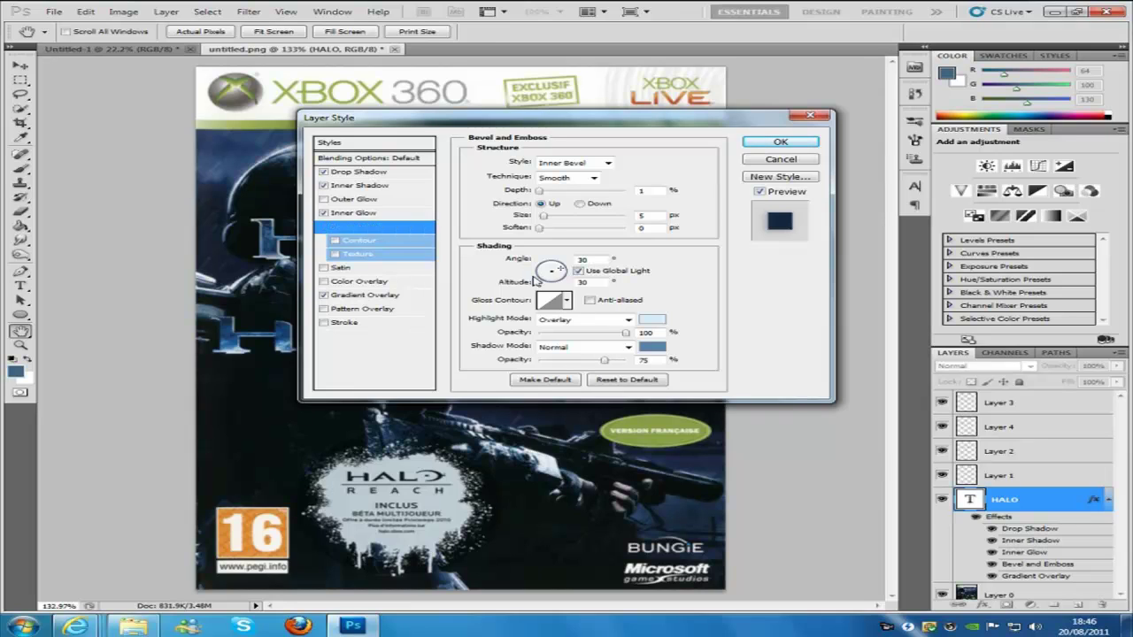
left_click(653, 320)
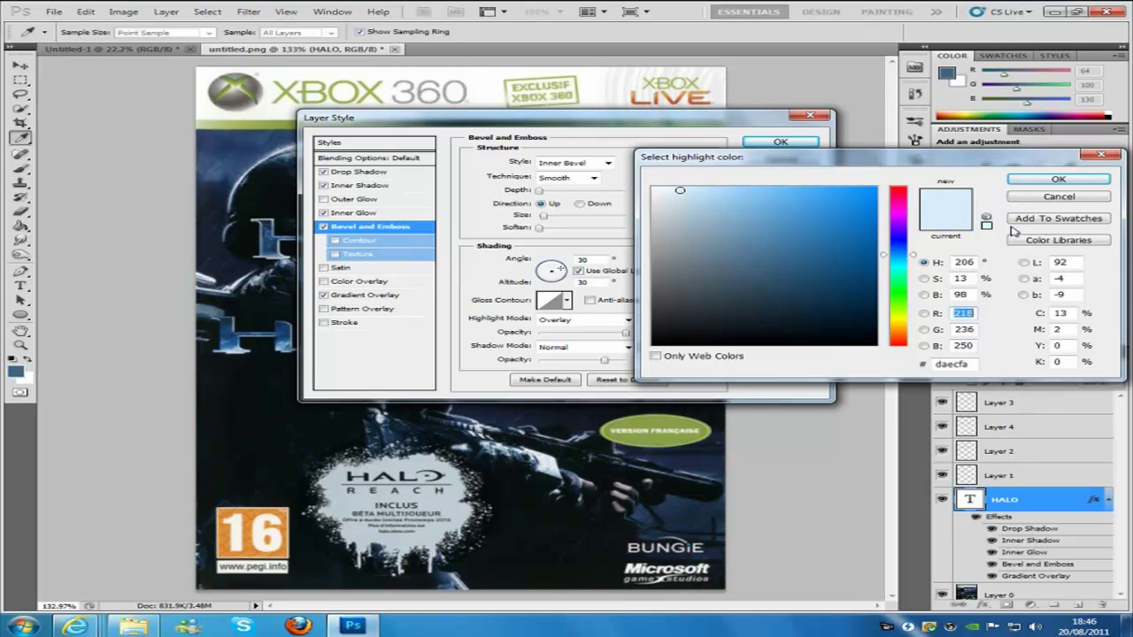
left_click(1018, 181)
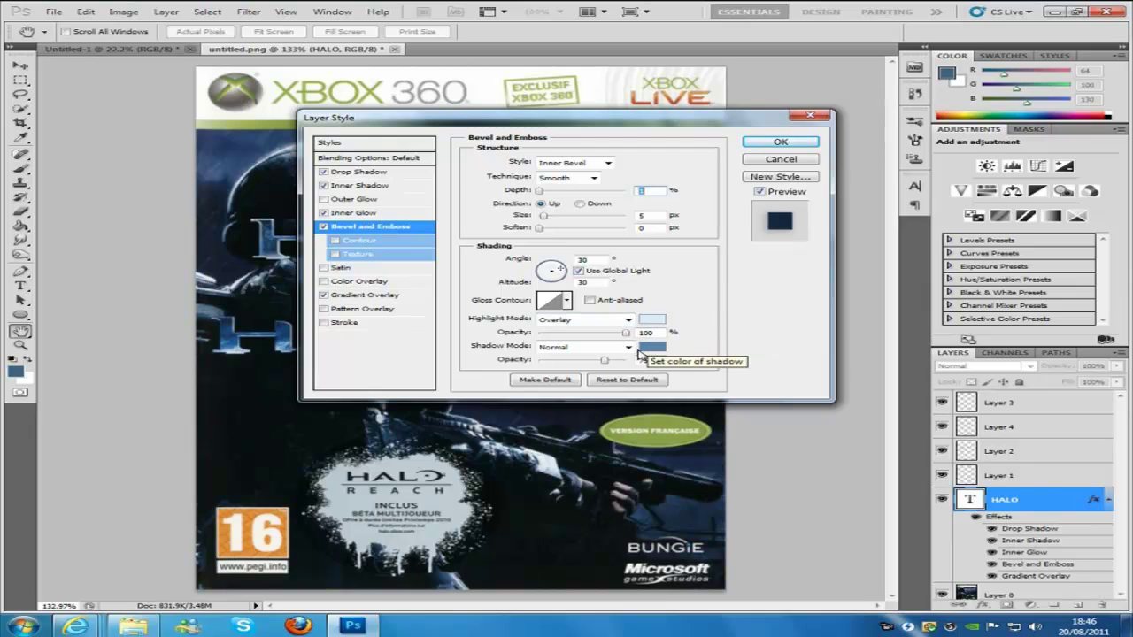
left_click(653, 348)
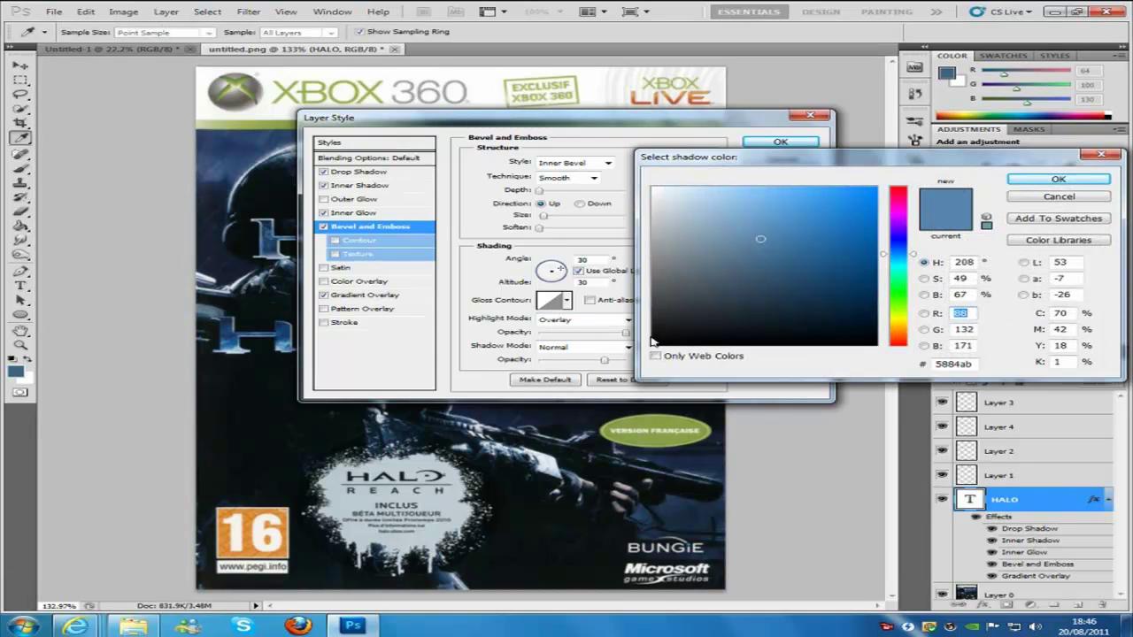
left_click(1049, 180)
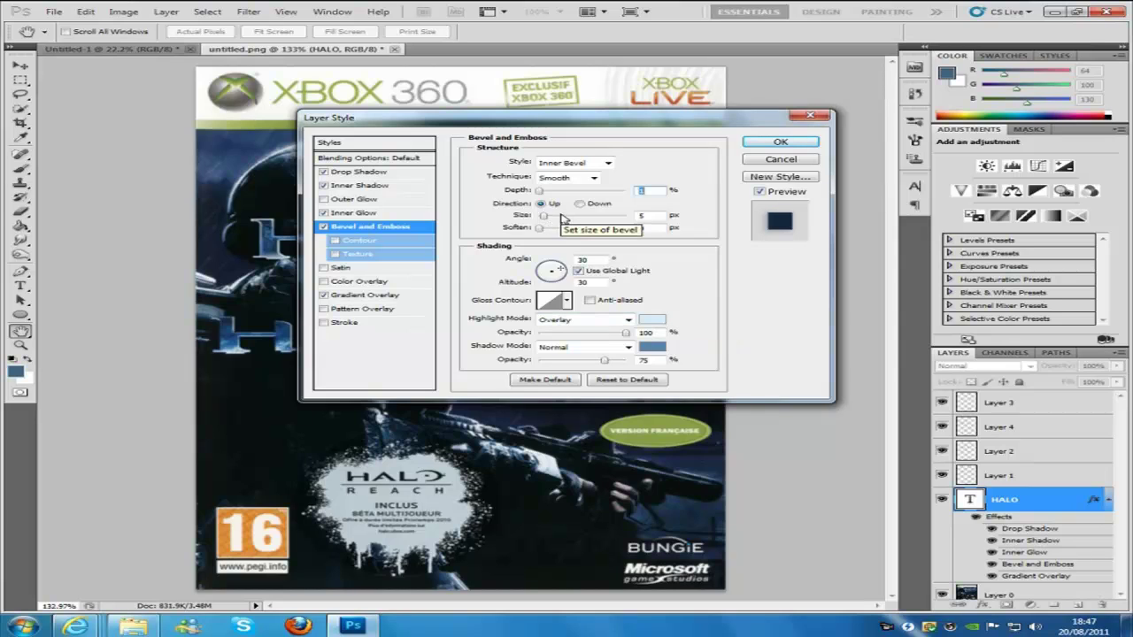
- Show the Inner Glow settings (Softer, Edge, 3 px) and browse its contour presets without changing them
left_click(363, 215)
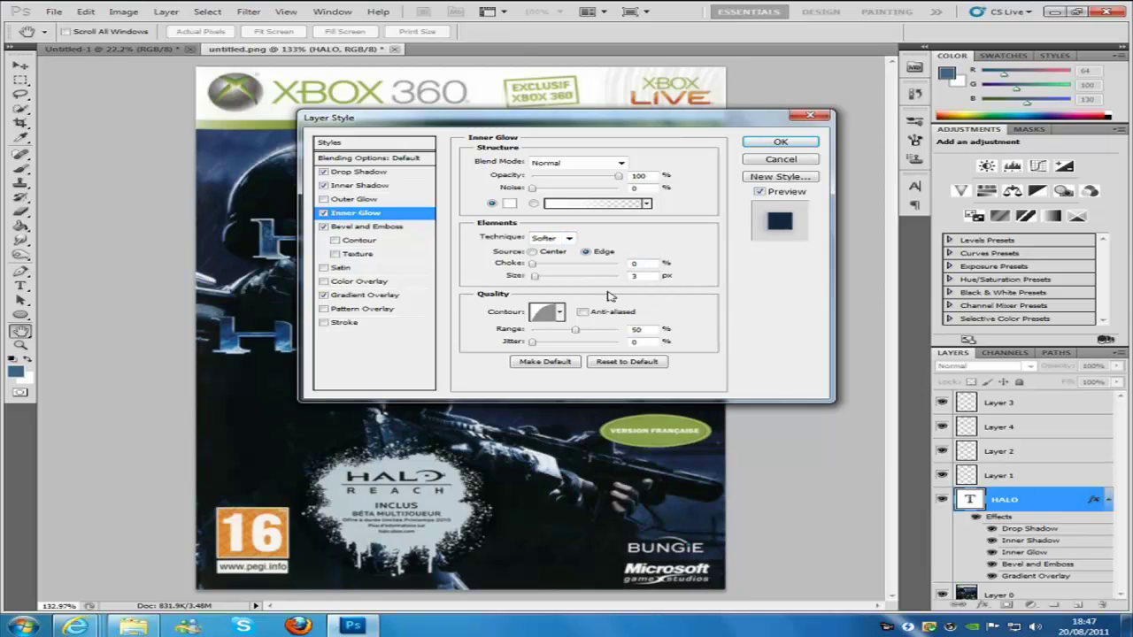
left_click(561, 313)
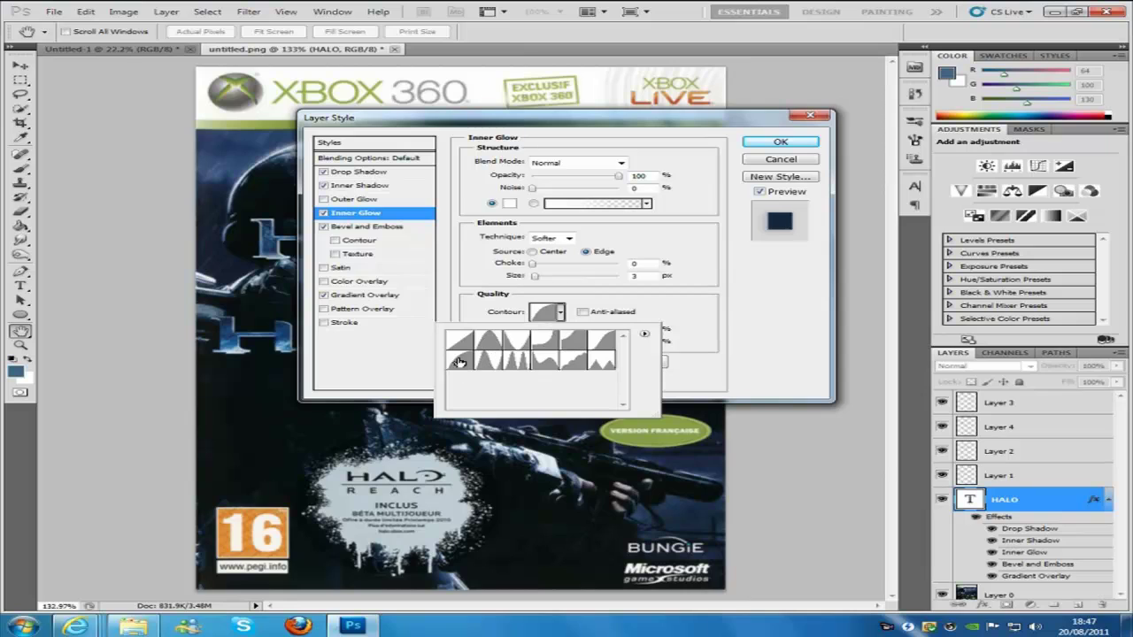
key("Return")
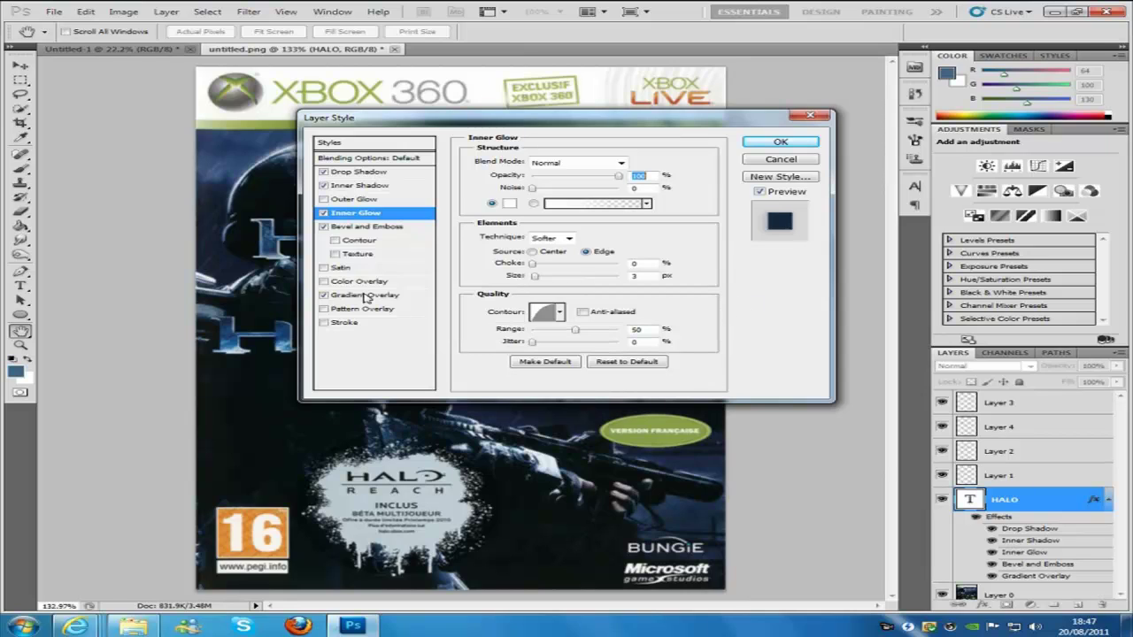
- Review the Inner Shadow and Drop Shadow settings, then apply the HALO layer style
left_click(346, 187)
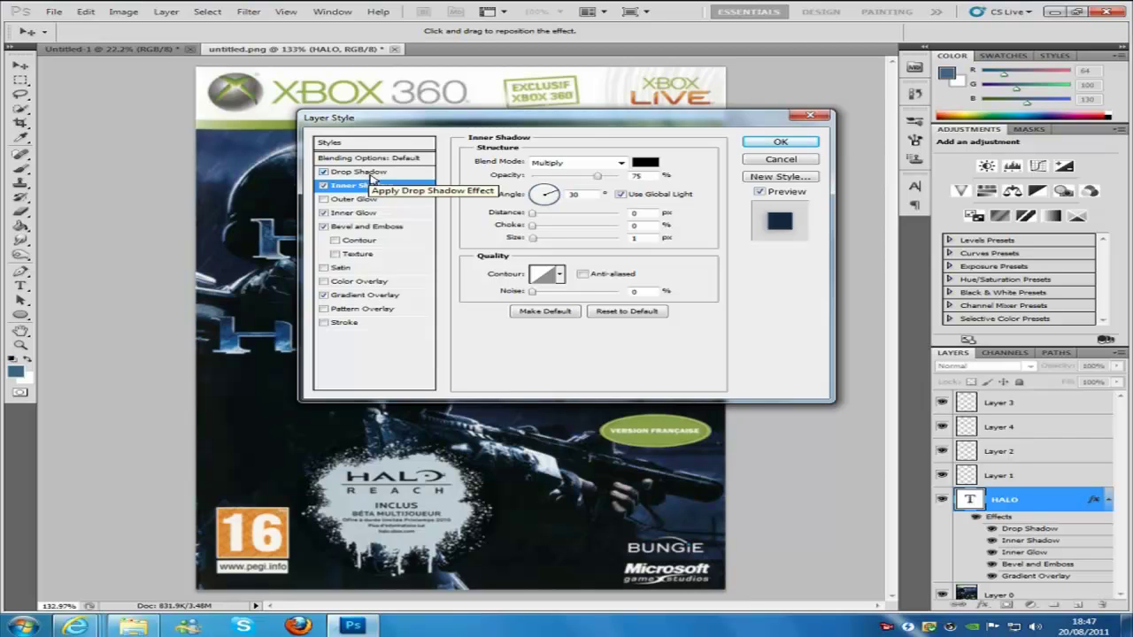
left_click(370, 178)
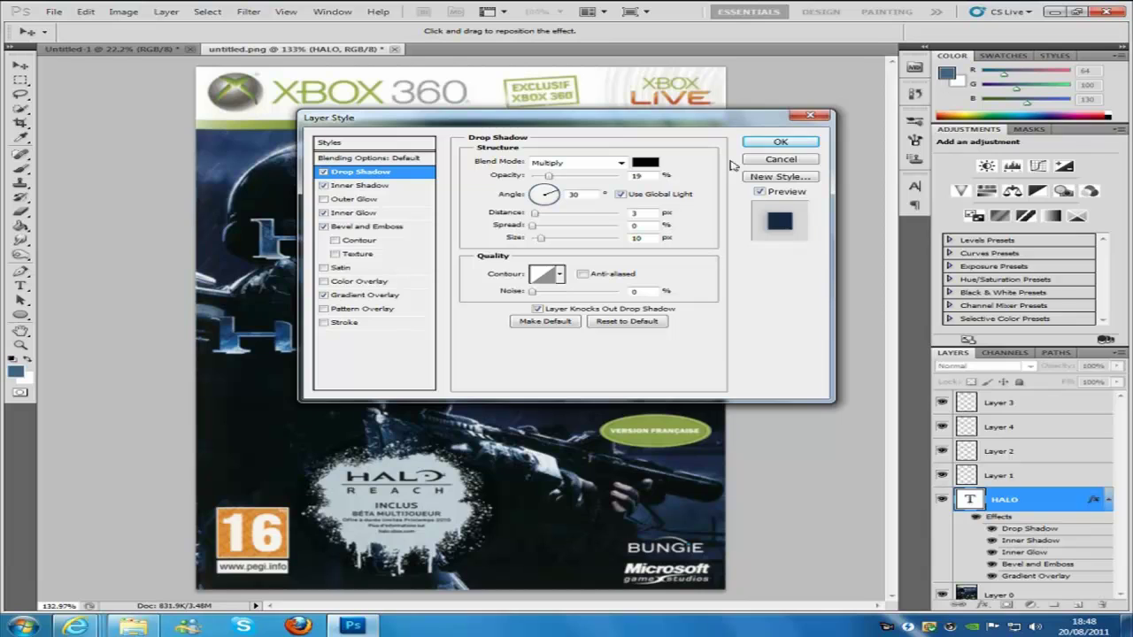
left_click(791, 142)
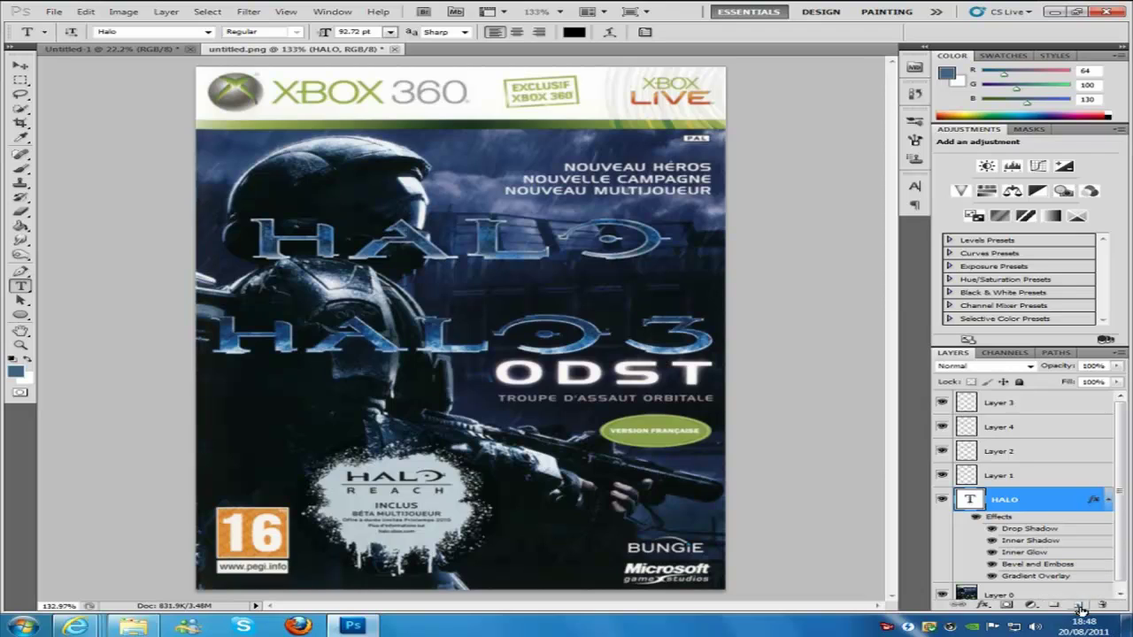
- Select Layer 1, the 45% opacity Color Burn texture layer
left_click(1021, 478)
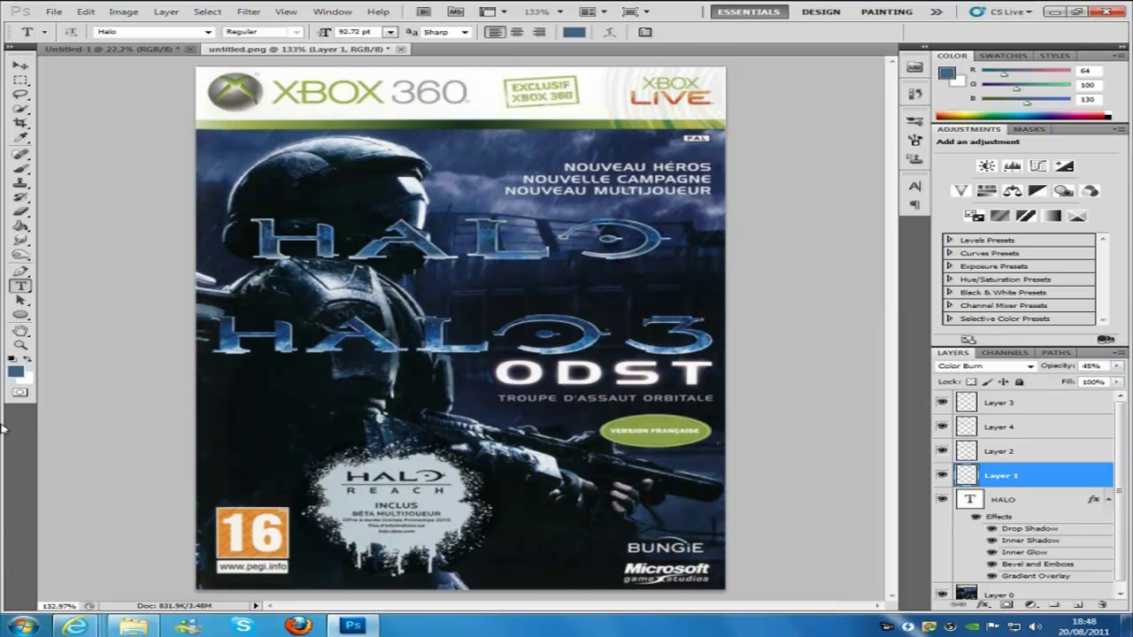
- Check the foreground colour in the Color Picker and keep it at 406482
left_click(16, 371)
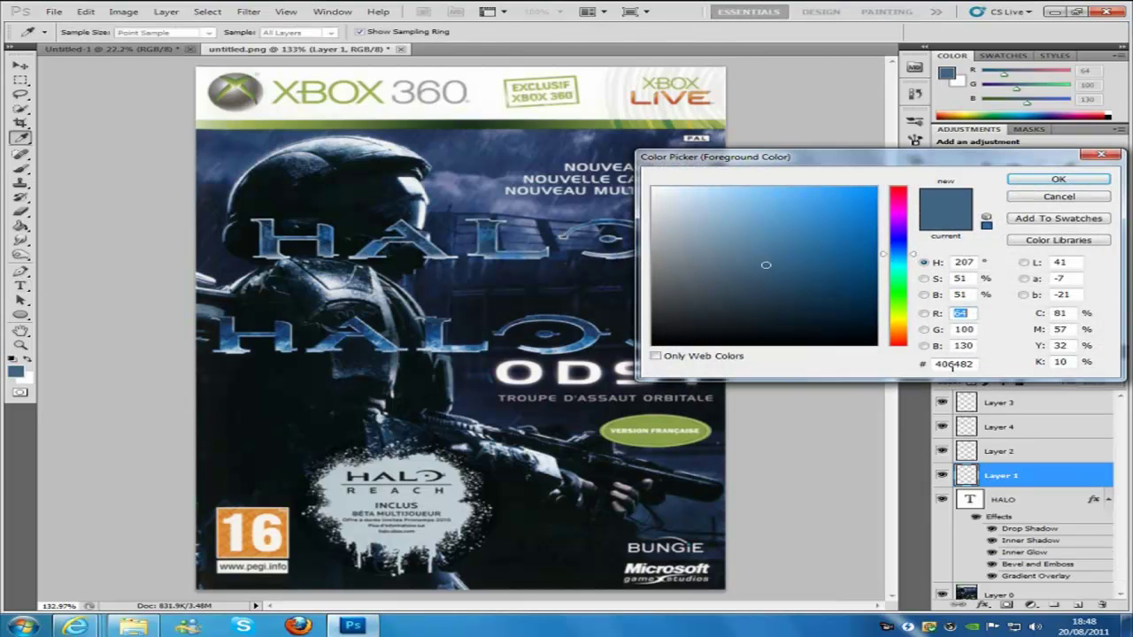
left_click(952, 363)
double_click(952, 366)
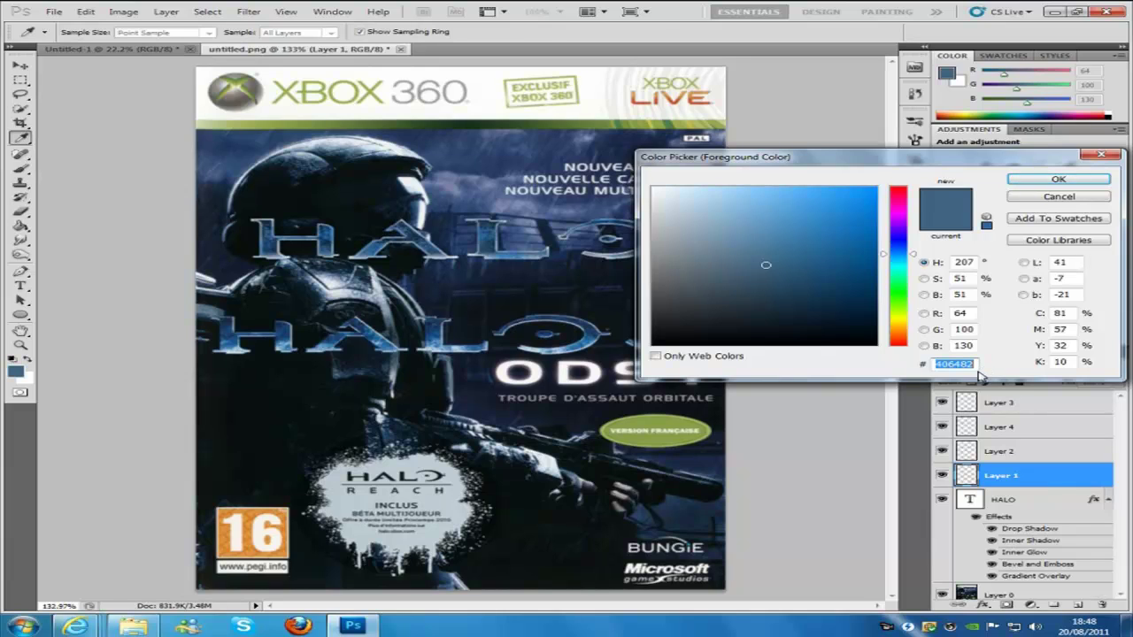
left_click(1058, 179)
key("t")
- Choose the Brush tool with a spatter preset and load the HALO lettering outline as a selection
left_click(27, 171)
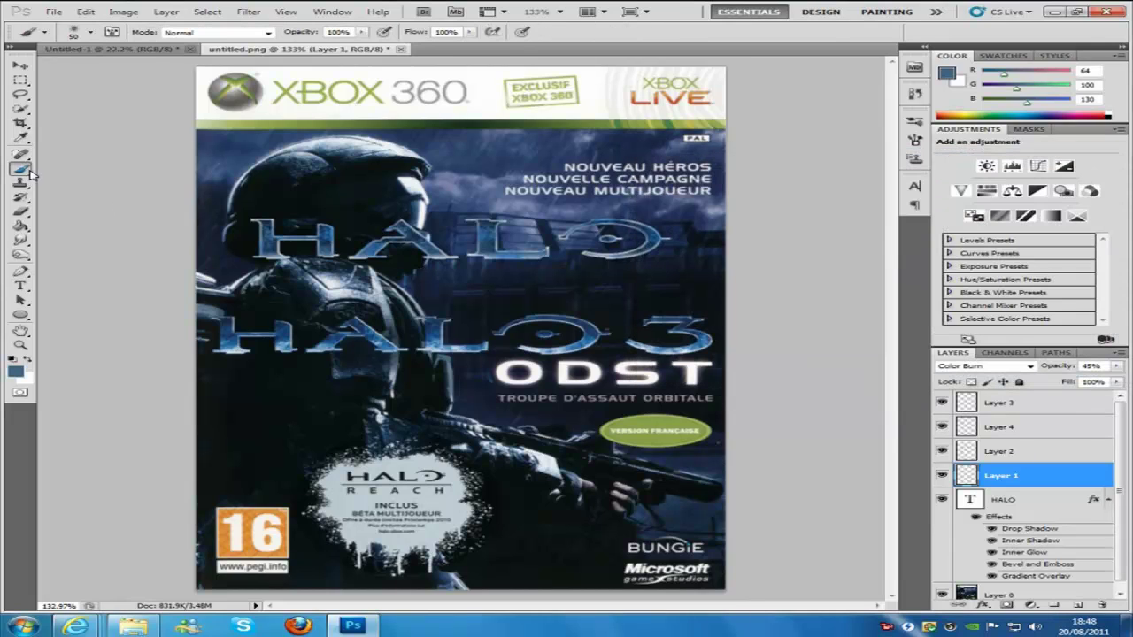
left_click(92, 32)
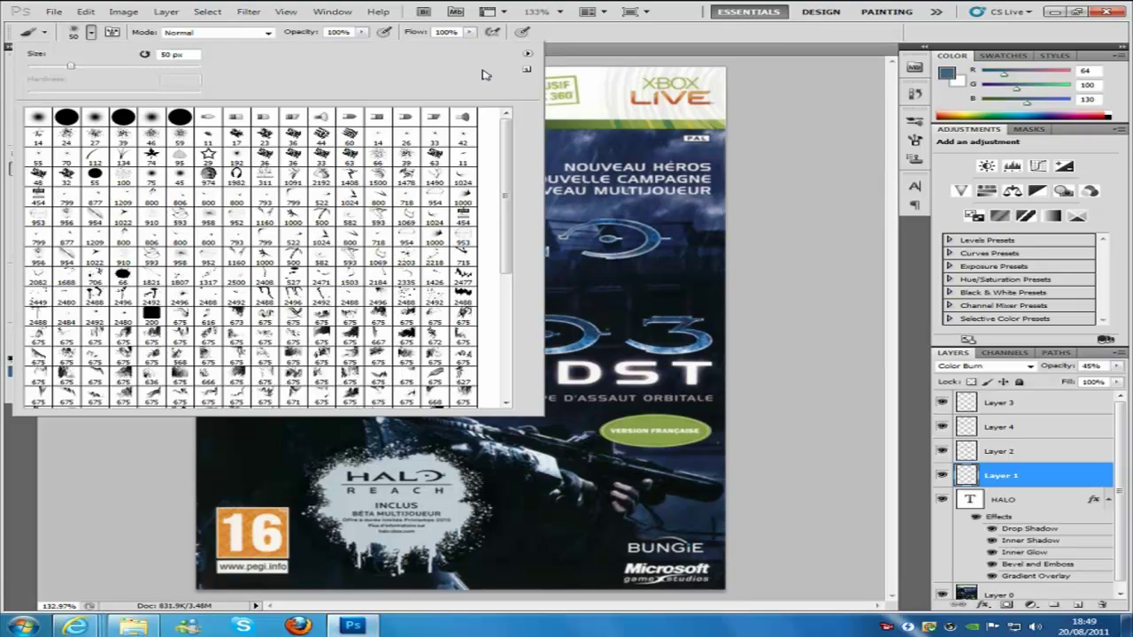
left_click(92, 33)
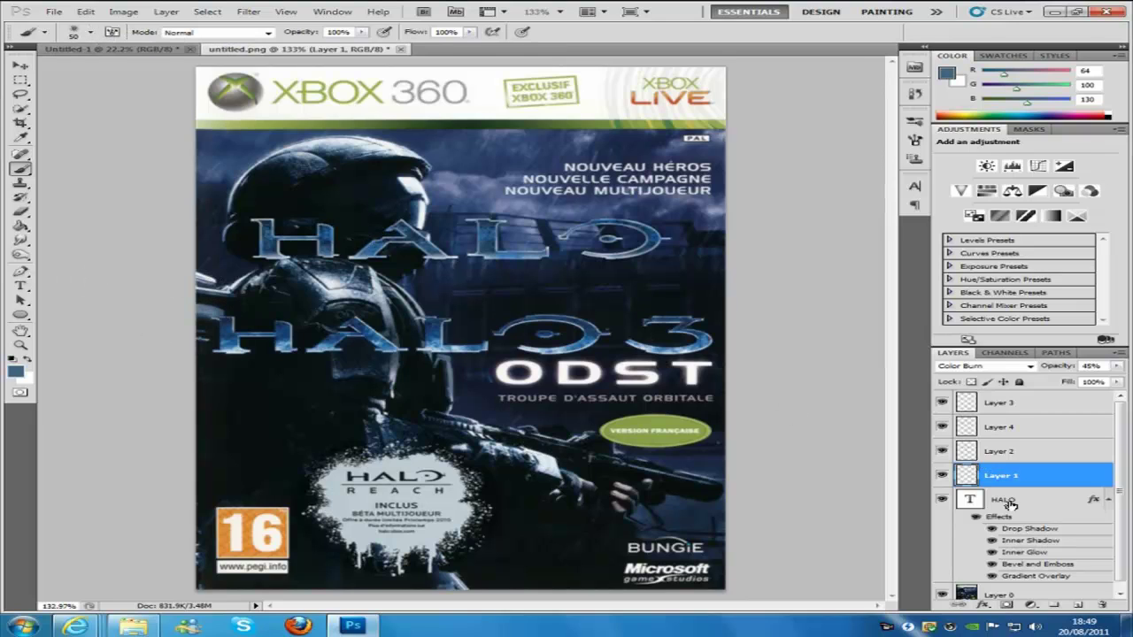
left_click(972, 500, "ctrl")
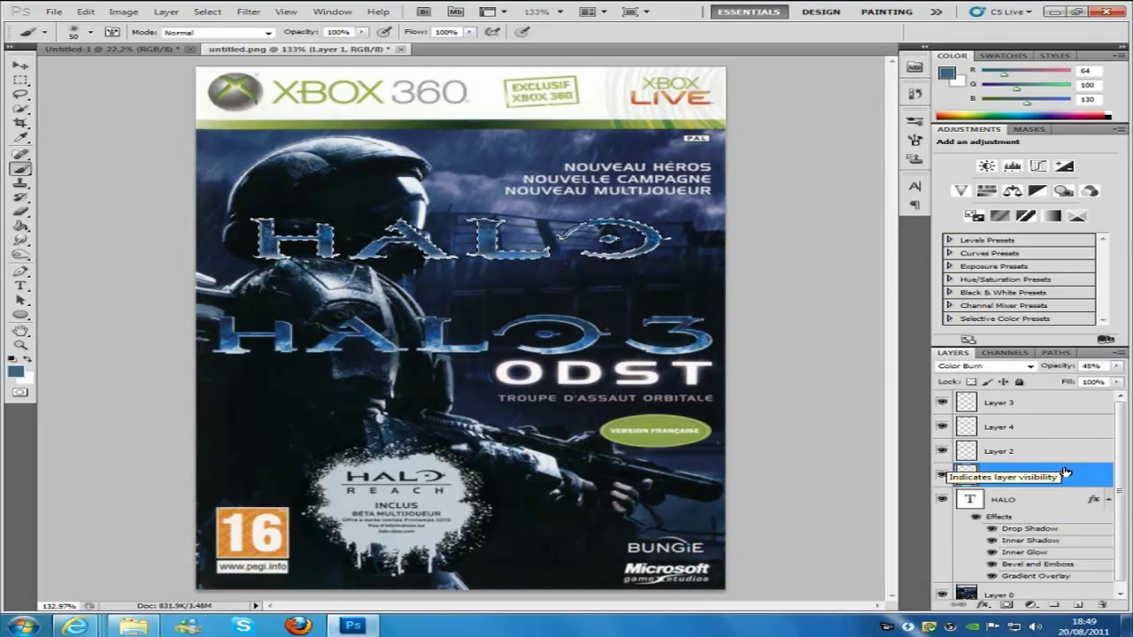
- Make Layer 2 the active layer after briefly selecting Layer 1
left_click(1027, 453)
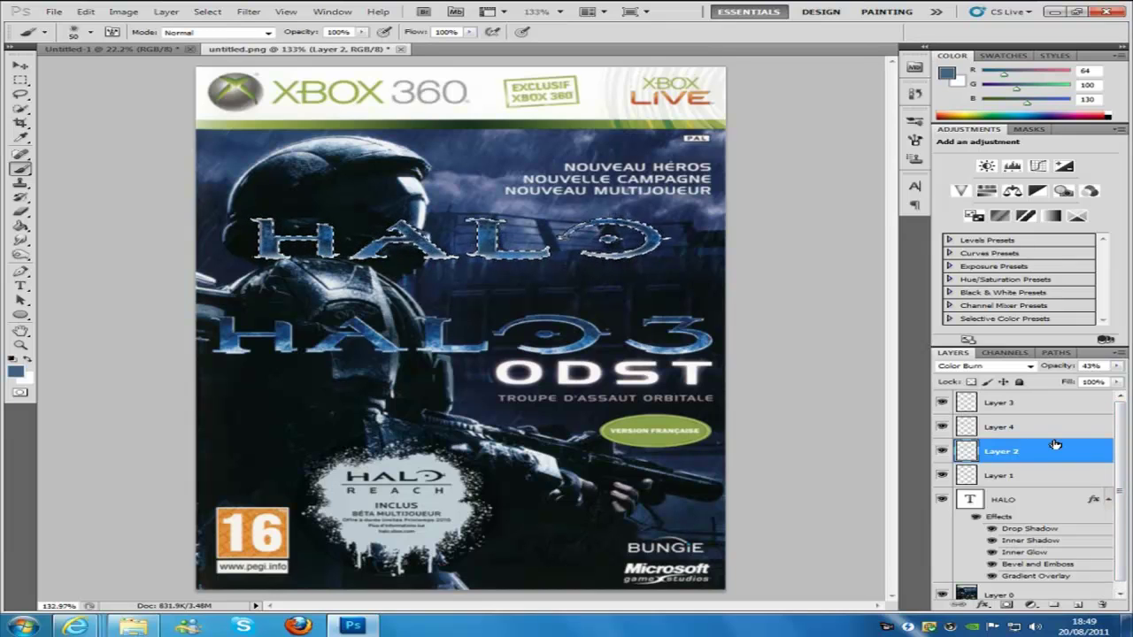
left_click(1012, 476)
left_click(1025, 451)
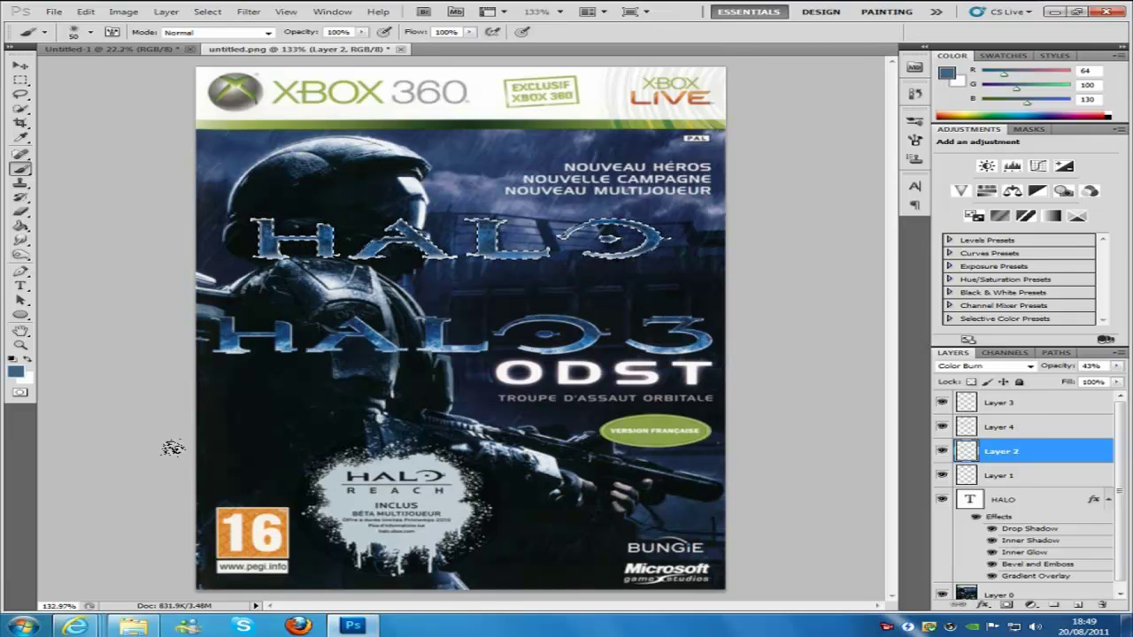
- Try foreground hex 2072c0, then cancel to keep the 406482 blue
left_click(15, 370)
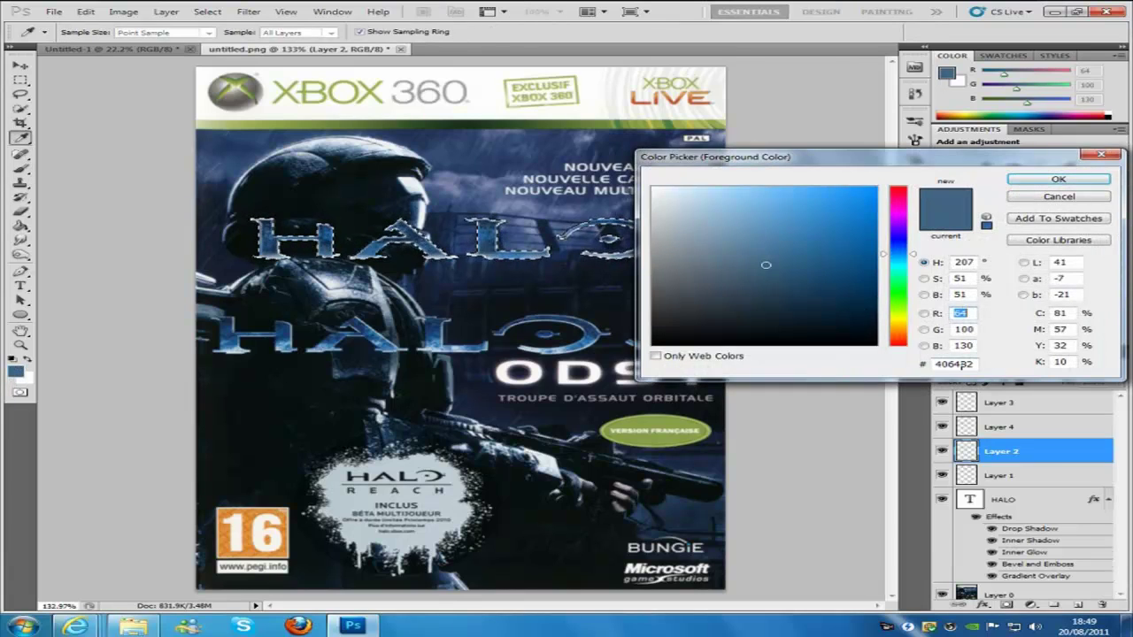
double_click(960, 364)
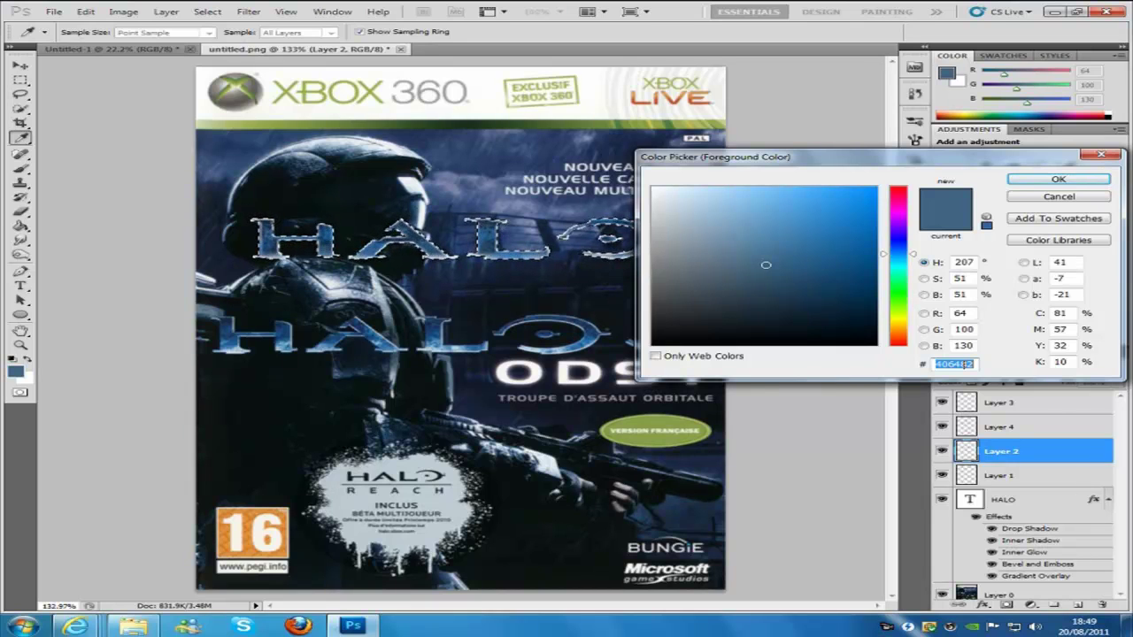
type("20")
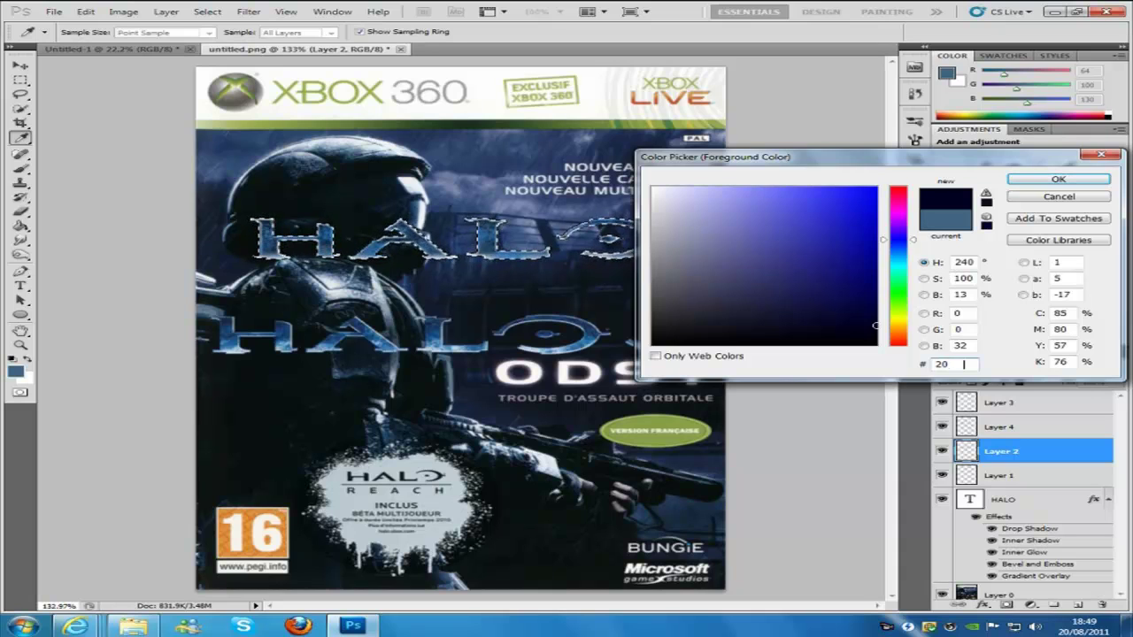
type("7")
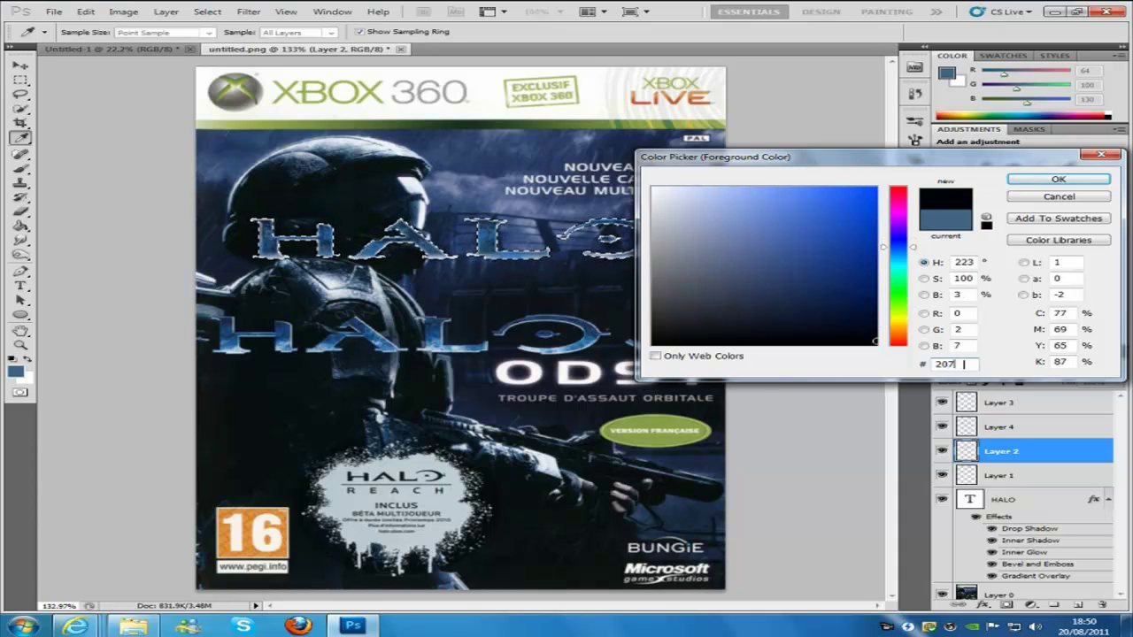
type("2c0")
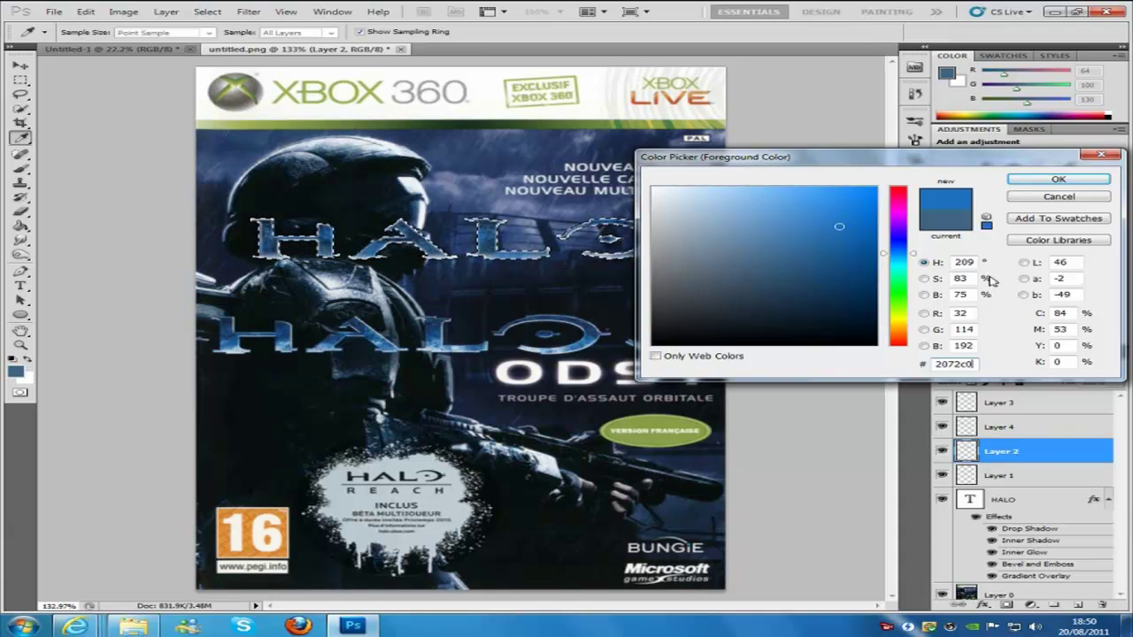
left_click(1049, 199)
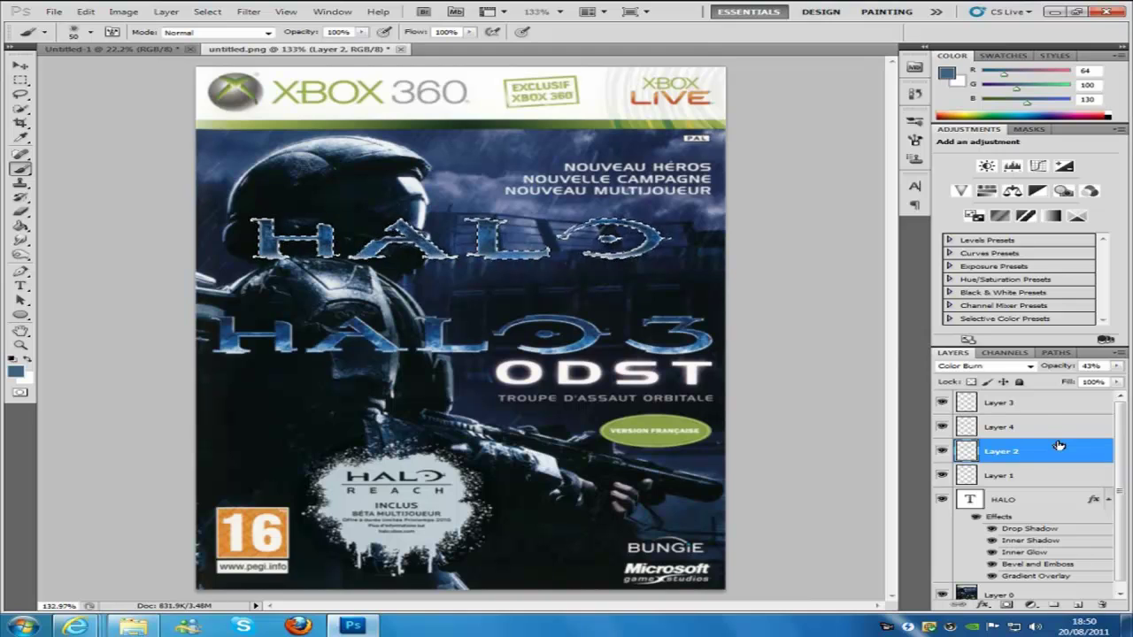
- Select Layer 4, then settle on Layer 3, the 45% opacity texture layer
left_click(1047, 427)
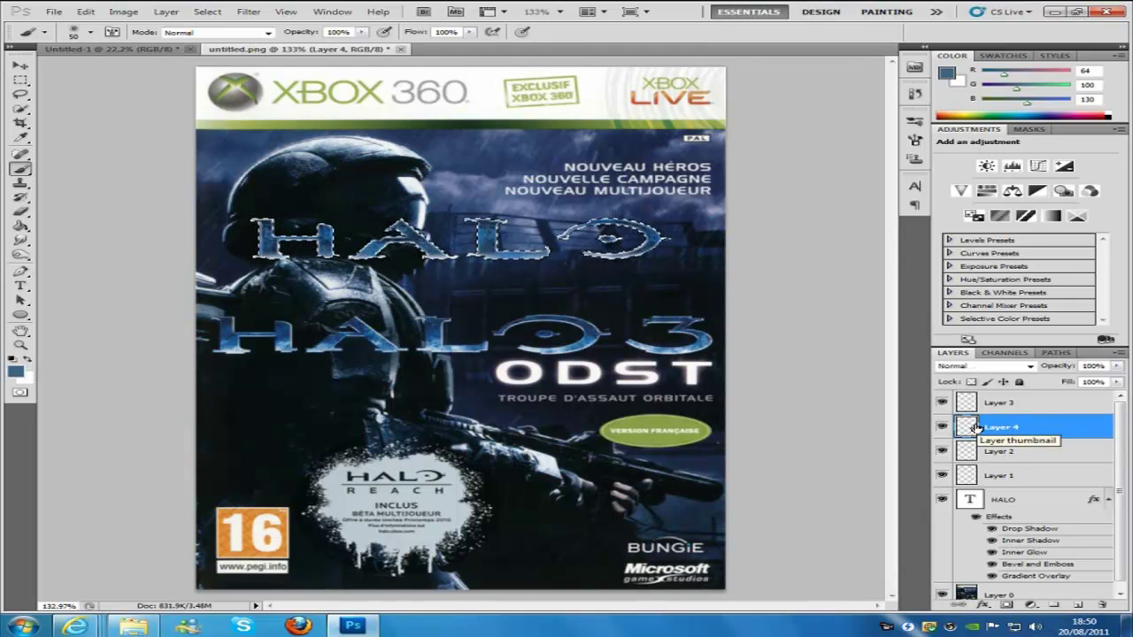
left_click(993, 404)
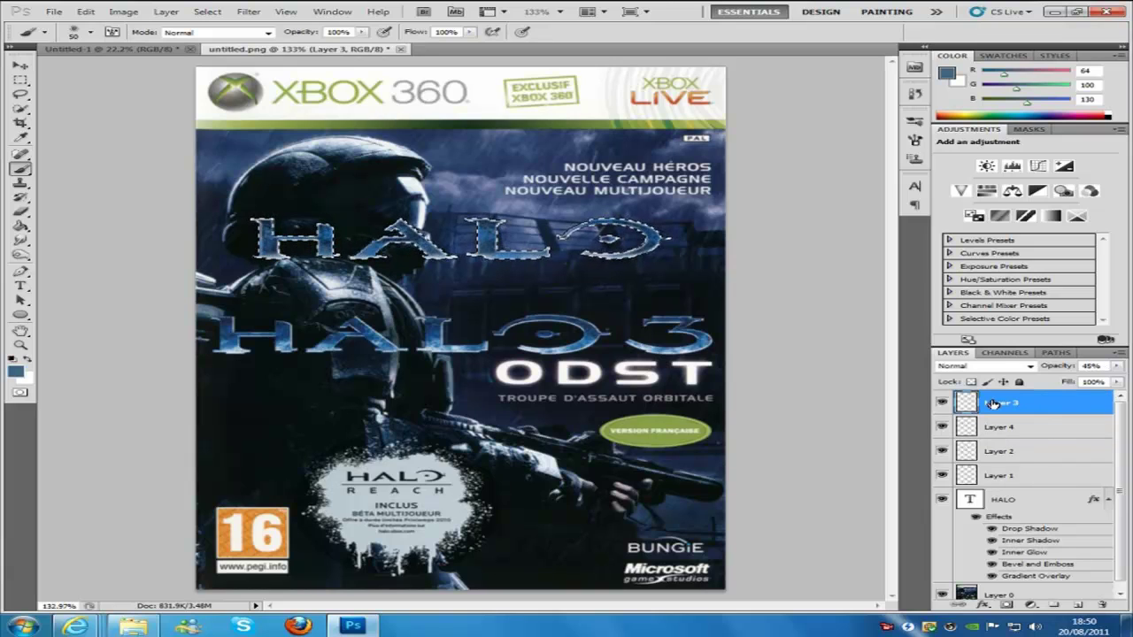
left_click(1003, 427)
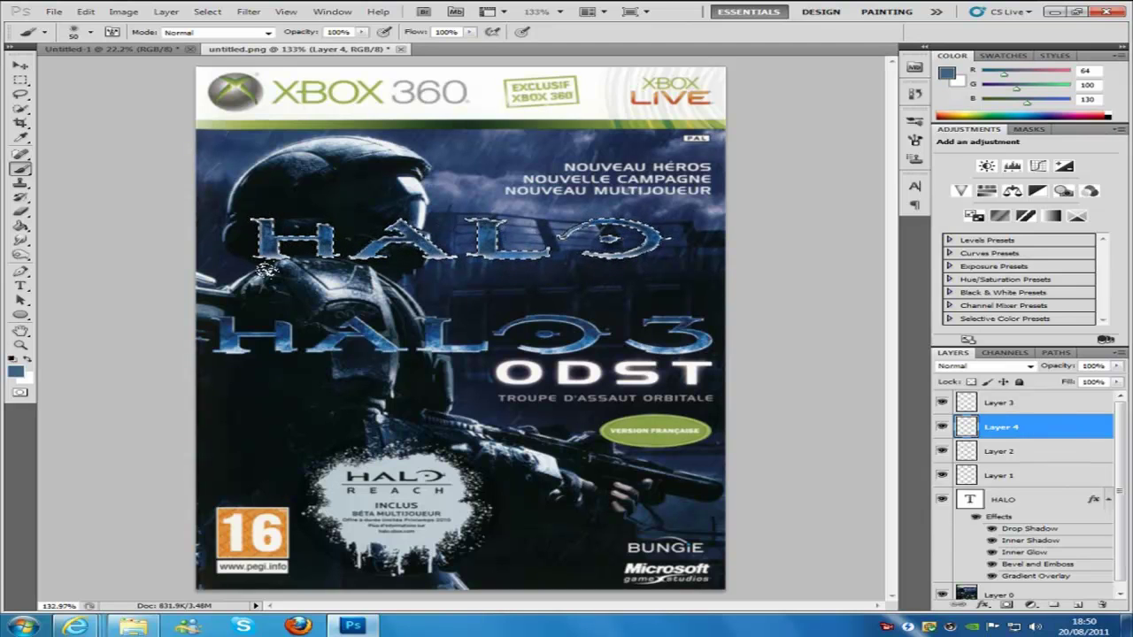
left_click(1068, 405)
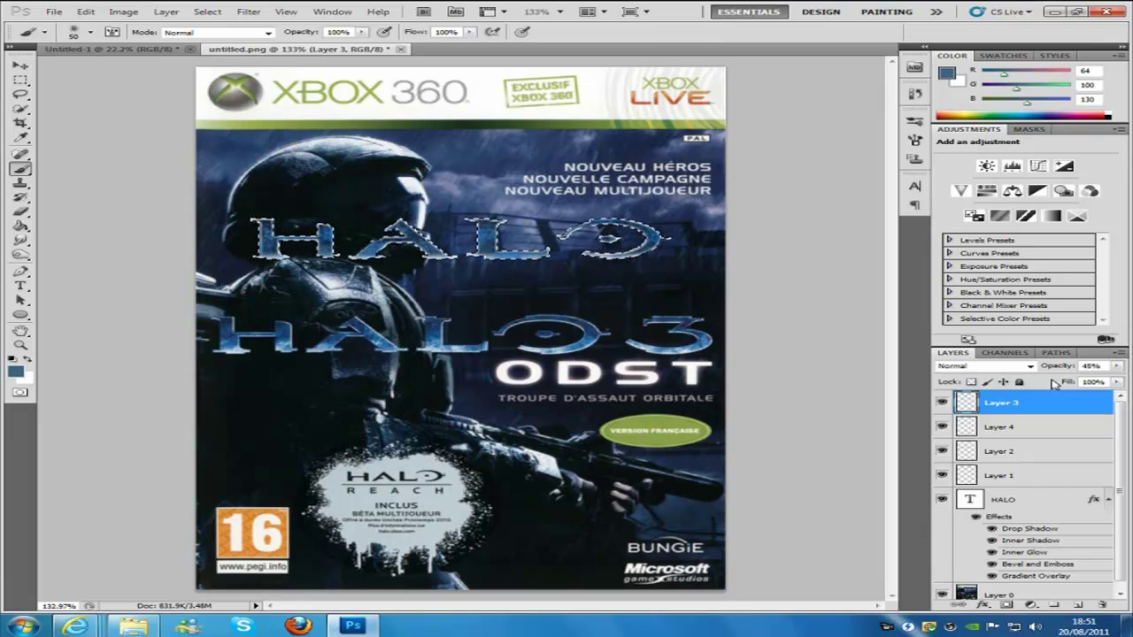
- Select the HALO text layer and deselect the lettering outline with Ctrl+D
left_click(1038, 499)
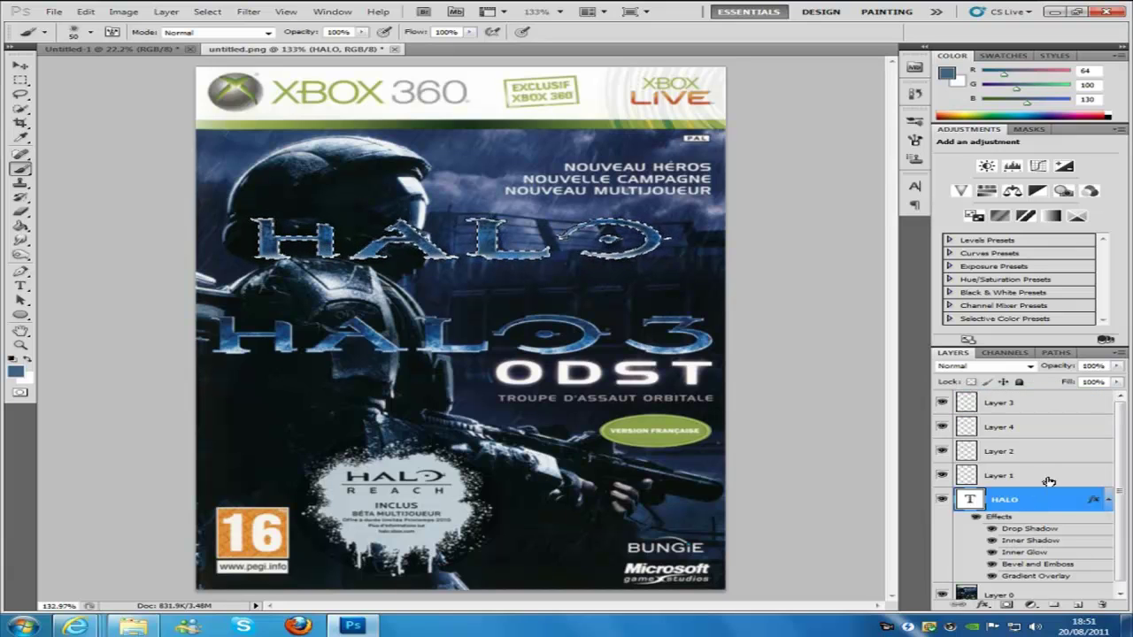
key("ctrl+d")
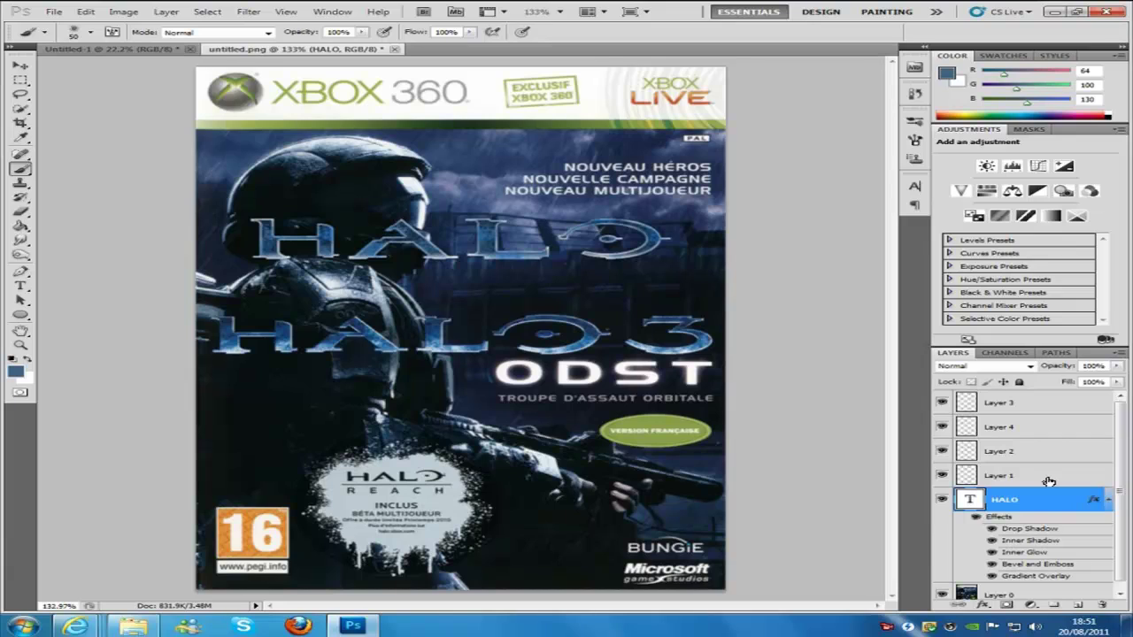